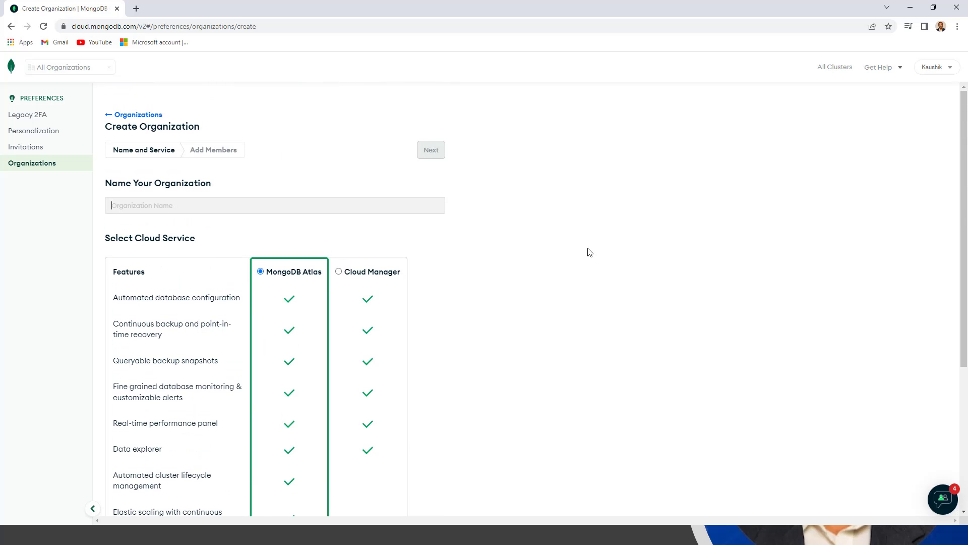
# Step: Create an organization named "My MongoDB Atlas Organisation" using the MongoDB Atlas cloud service, keeping yourself as its only member
pyautogui.write('My')
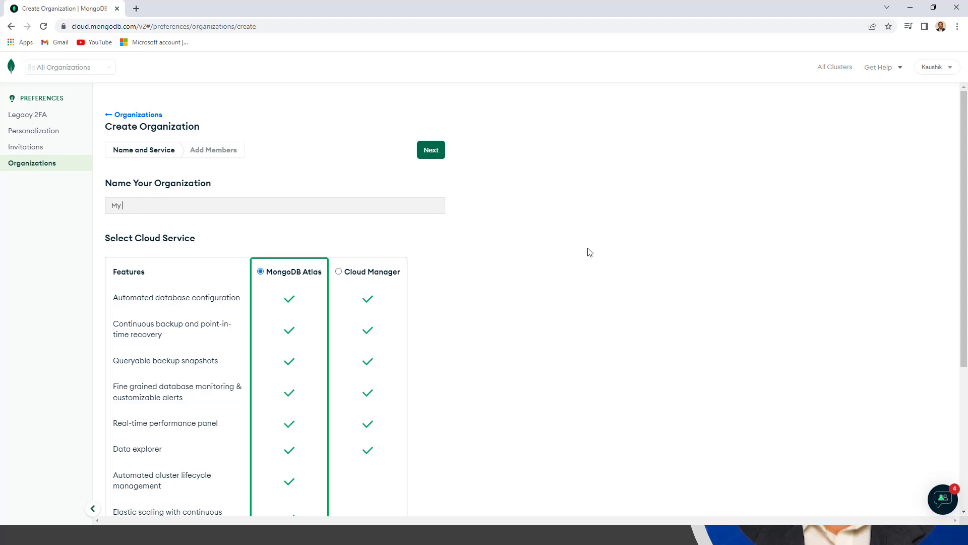
pyautogui.write(' MongoDB Atlas Organisation')
pyautogui.click(434, 155)
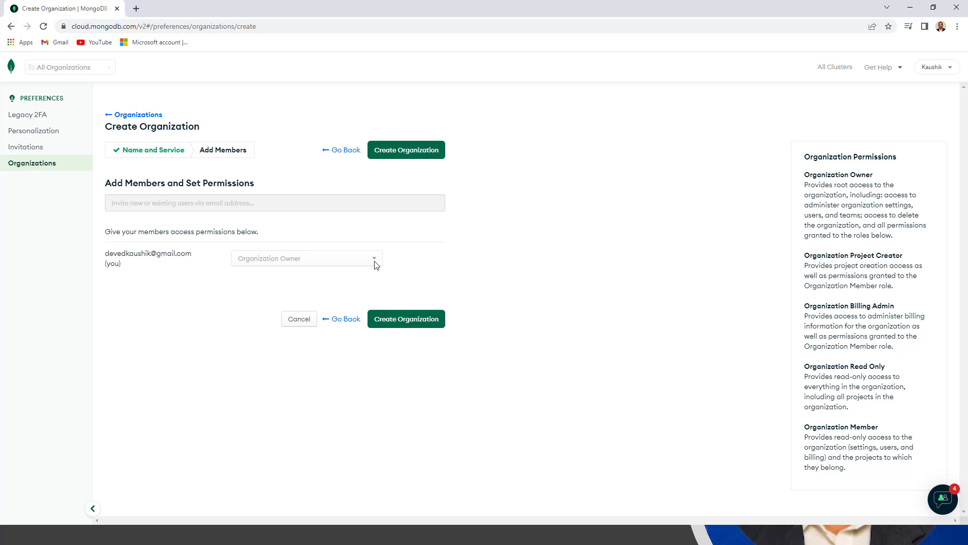
pyautogui.click(415, 319)
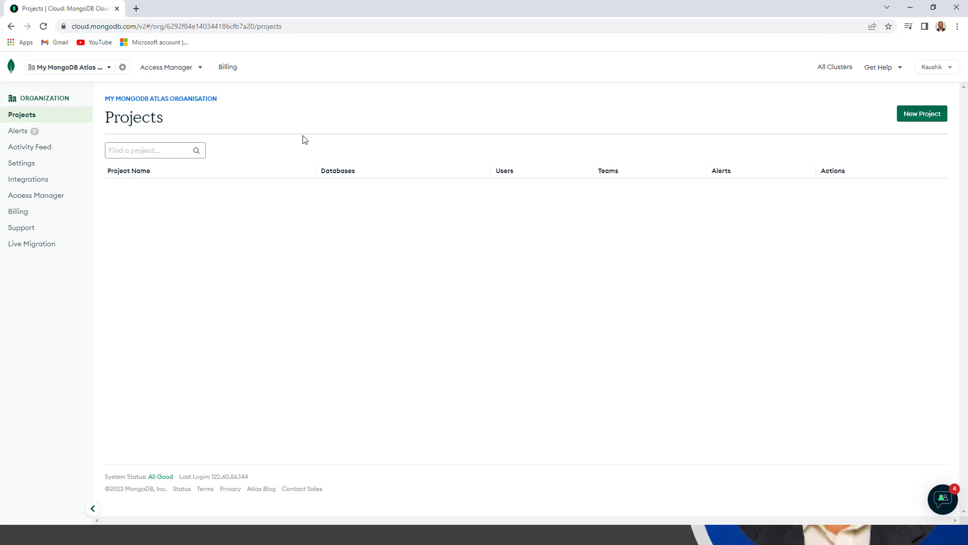
# Step: Create a project in the organization, named with the owner's first name followed by "Demo Atlas Project", without adding members
pyautogui.click(923, 120)
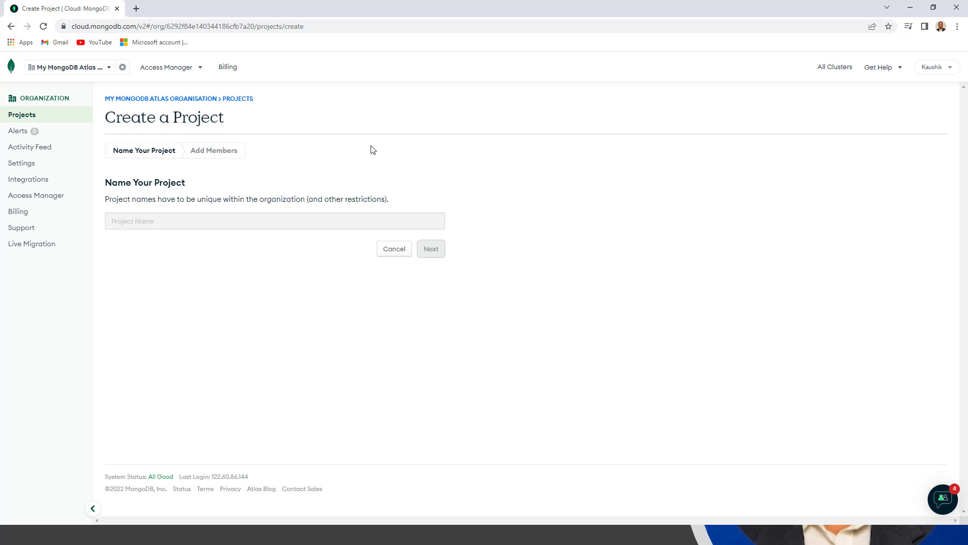
pyautogui.write('Kaushi')
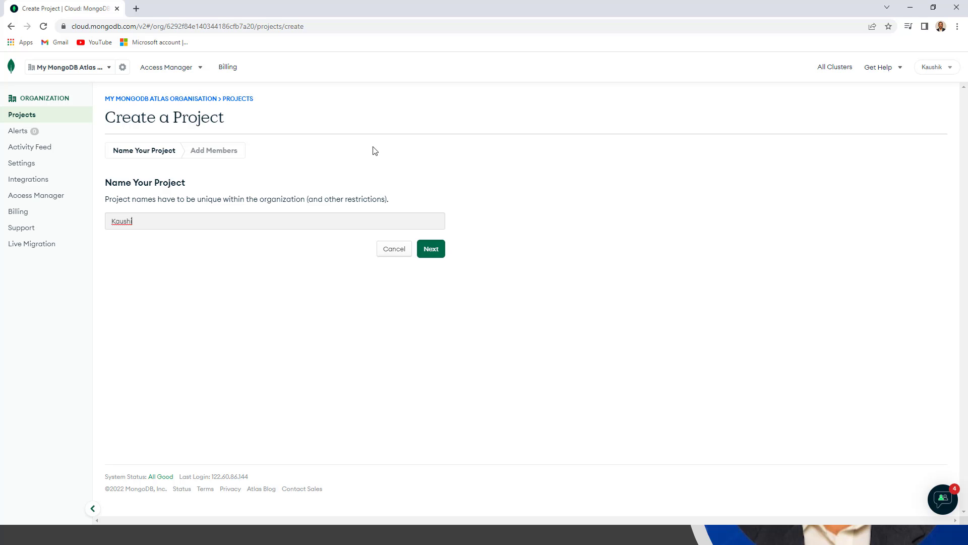
pyautogui.write('k Demo Project')
pyautogui.click(160, 222)
pyautogui.write('Atlas Project')
pyautogui.click(431, 253)
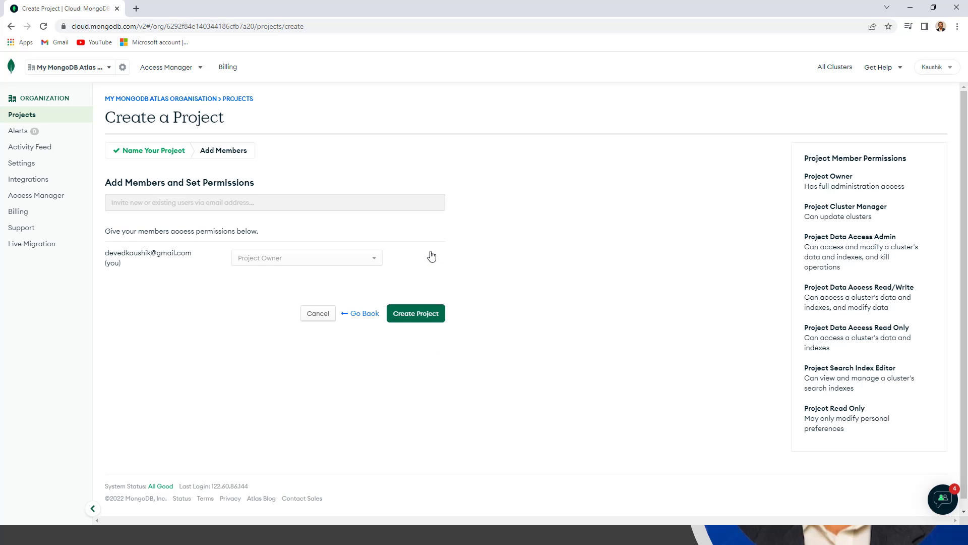
pyautogui.click(425, 318)
pyautogui.click(426, 313)
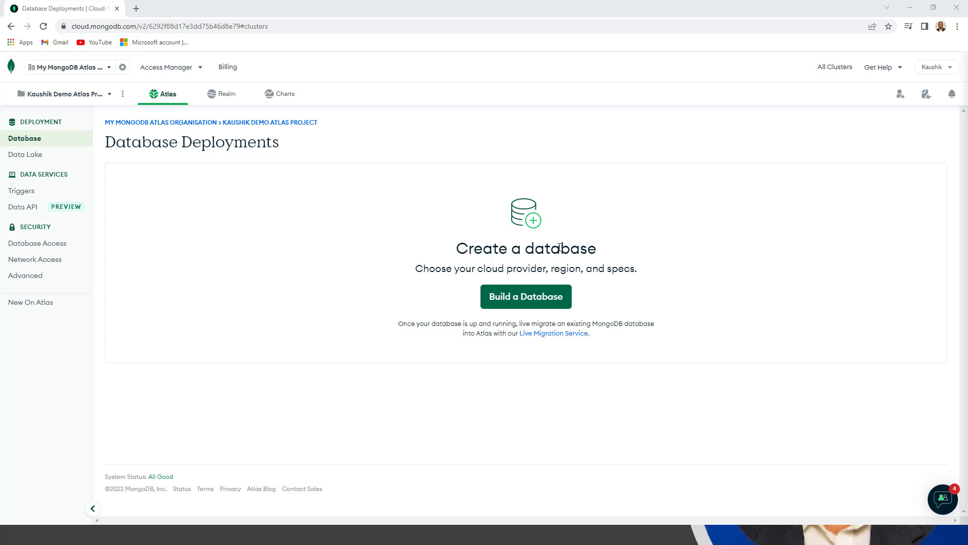
# Step: Compare the Shared, Dedicated and Serverless deployment options and create a free Shared cluster on AWS in Sydney (ap-southeast-2)
pyautogui.click(546, 306)
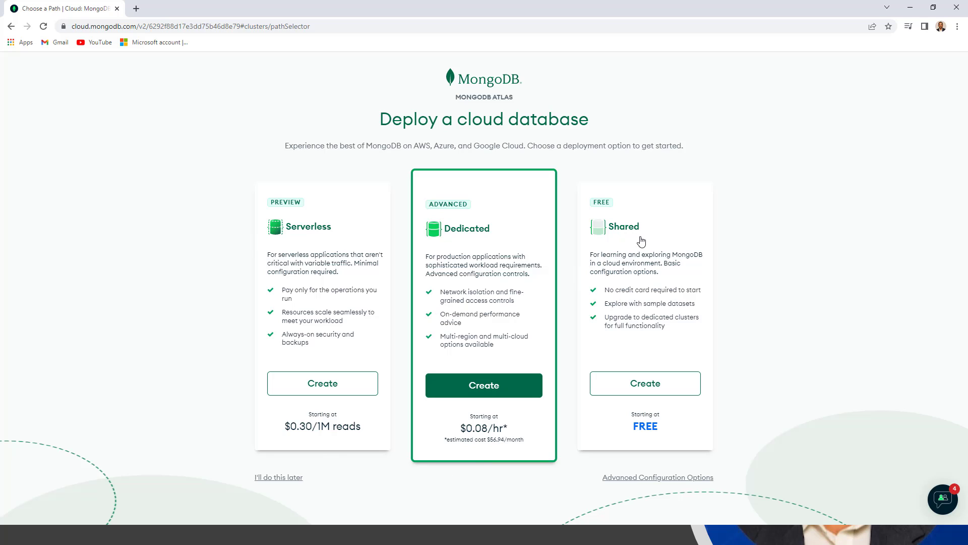
pyautogui.click(650, 386)
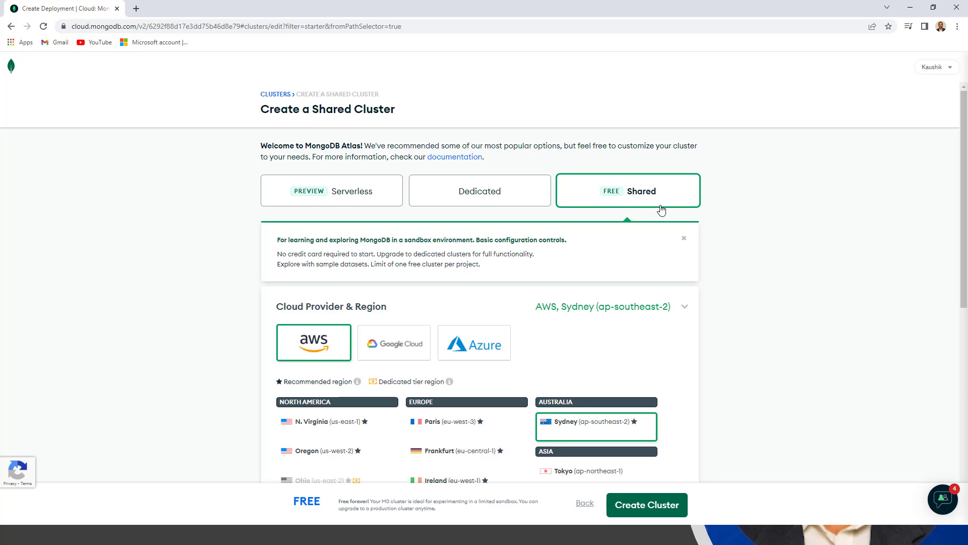
pyautogui.click(470, 198)
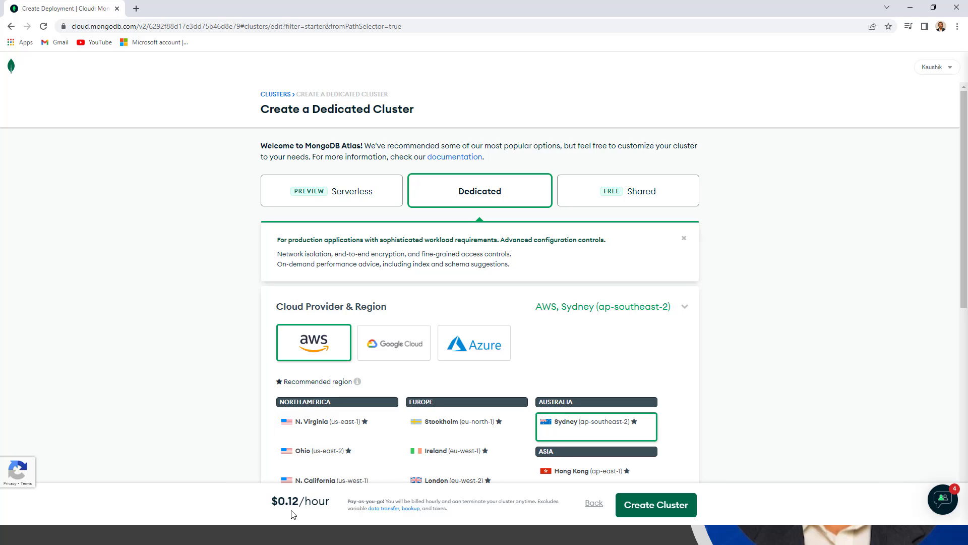
pyautogui.moveTo(295, 513)
pyautogui.click(341, 204)
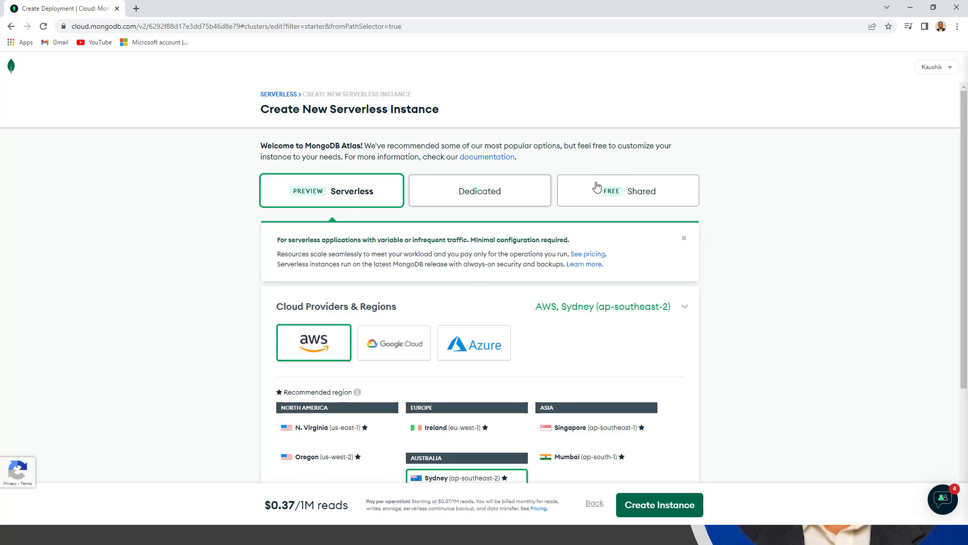
pyautogui.click(612, 186)
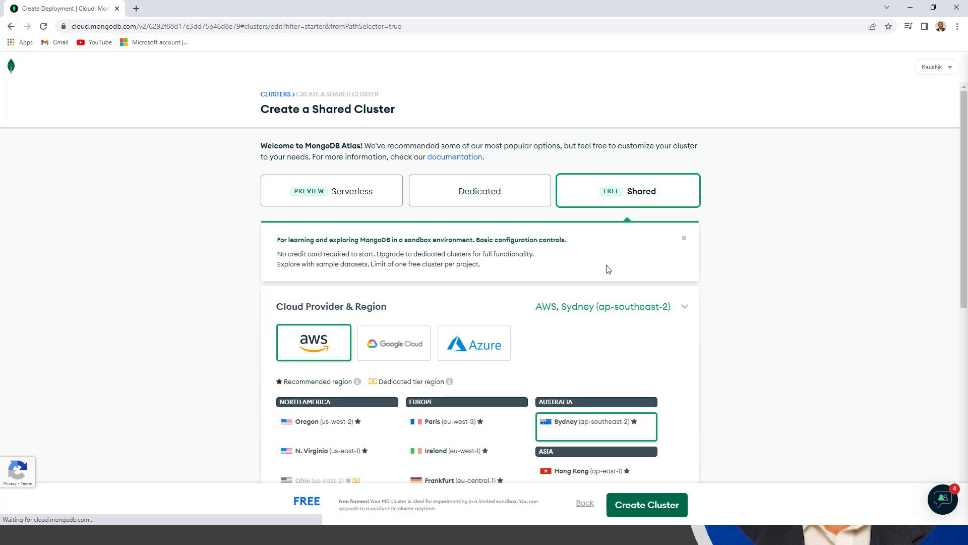
pyautogui.click(647, 505)
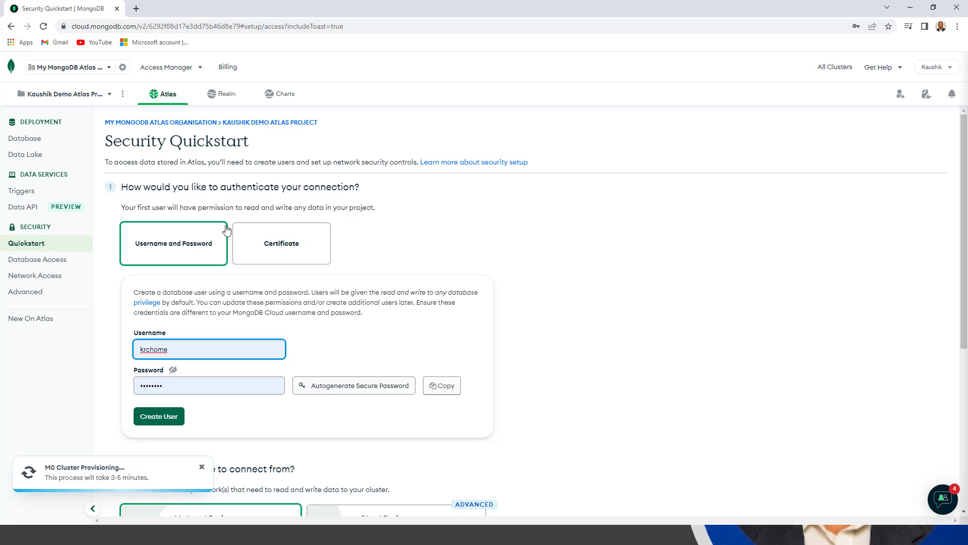
# Step: Compare certificate authentication with username and password, and create the database user with the prefilled username and password, revealing the password first
pyautogui.click(302, 248)
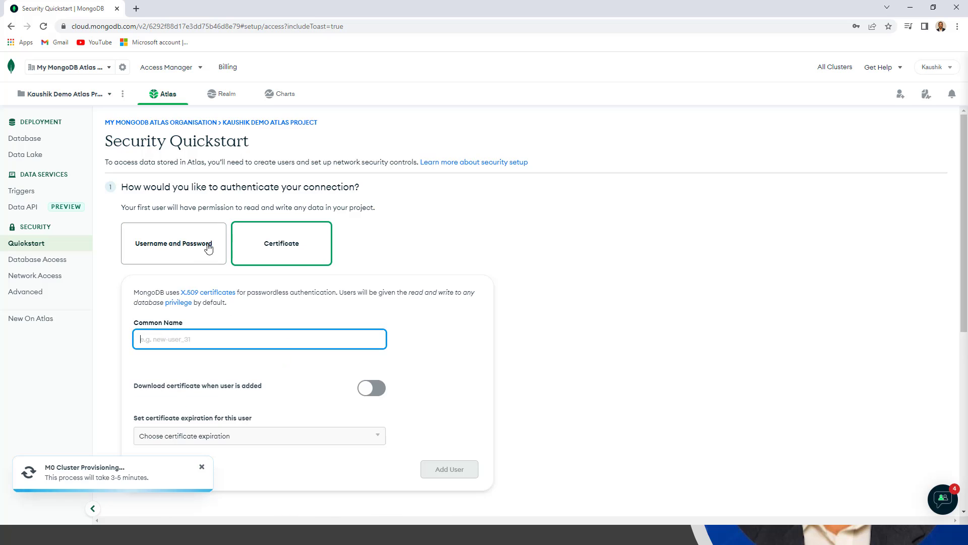
pyautogui.click(171, 244)
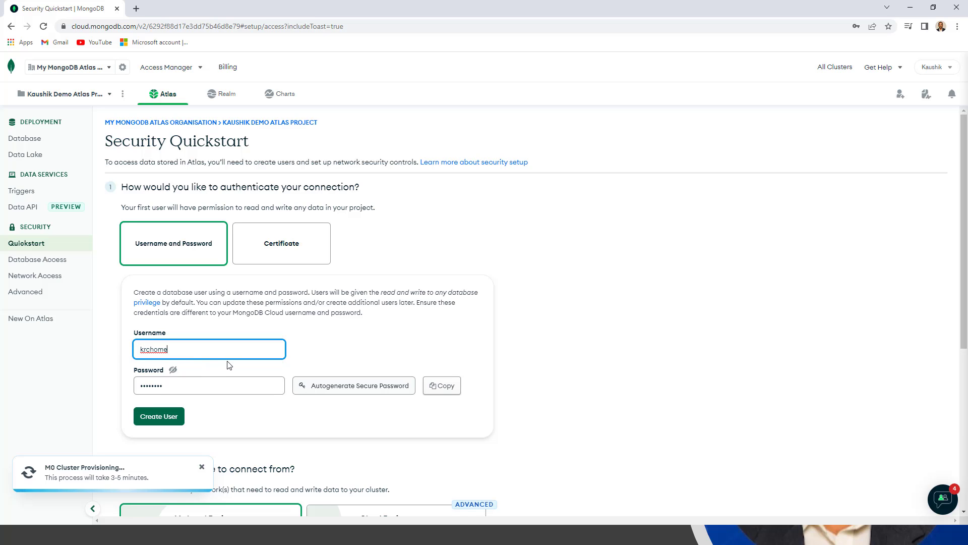
pyautogui.click(173, 371)
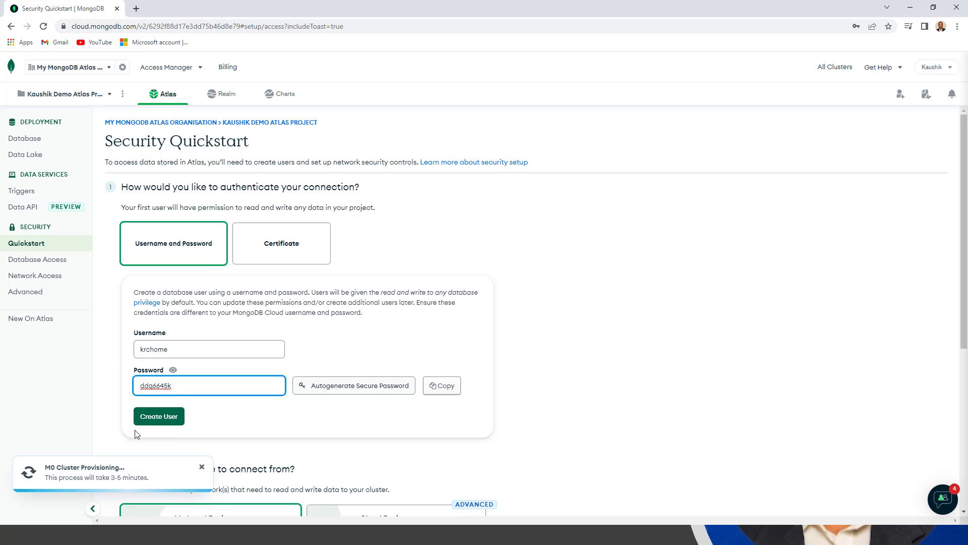
pyautogui.click(161, 418)
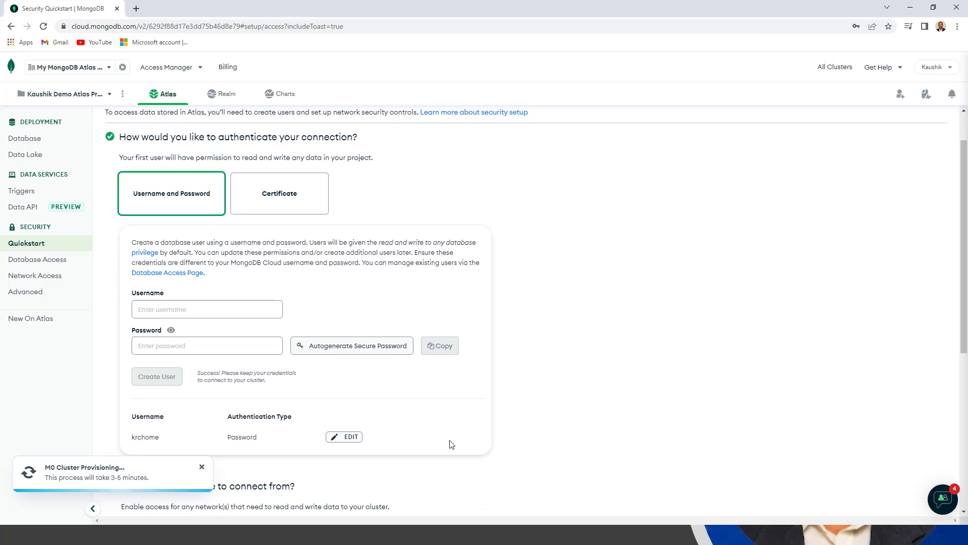
# Step: Open the new database user's credentials for editing and review the authentication and network access sections of the security setup
pyautogui.scroll(-3, 448, 443)
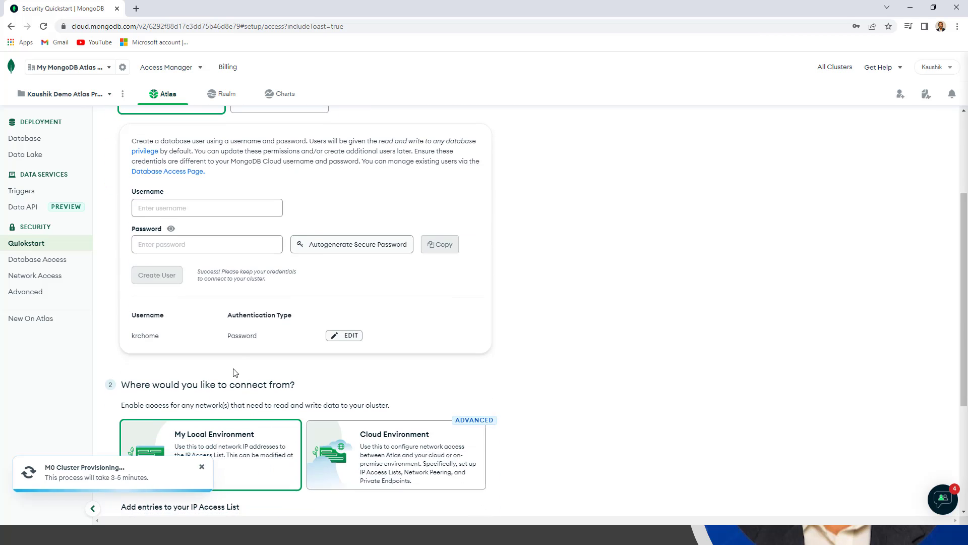
pyautogui.click(353, 338)
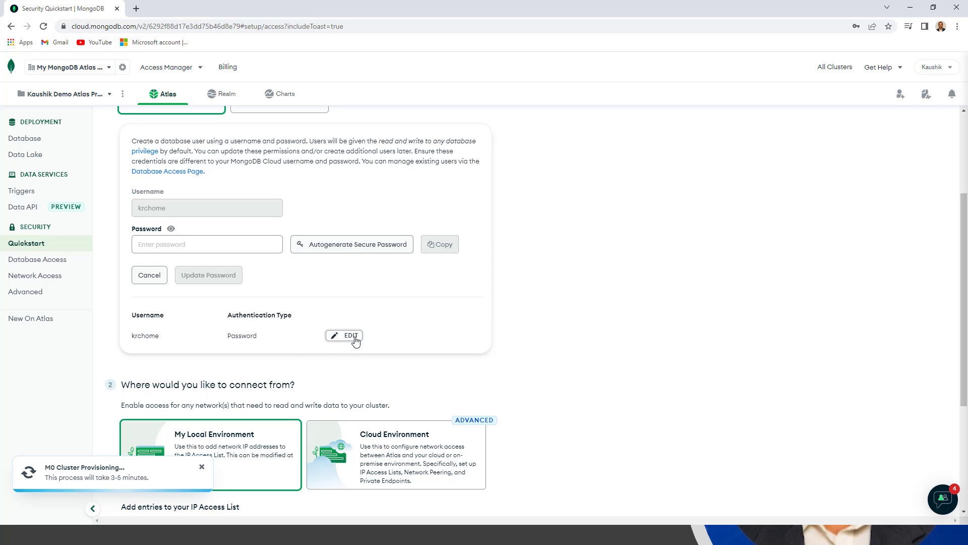
pyautogui.scroll(-3, 451, 387)
pyautogui.scroll(-1, 451, 386)
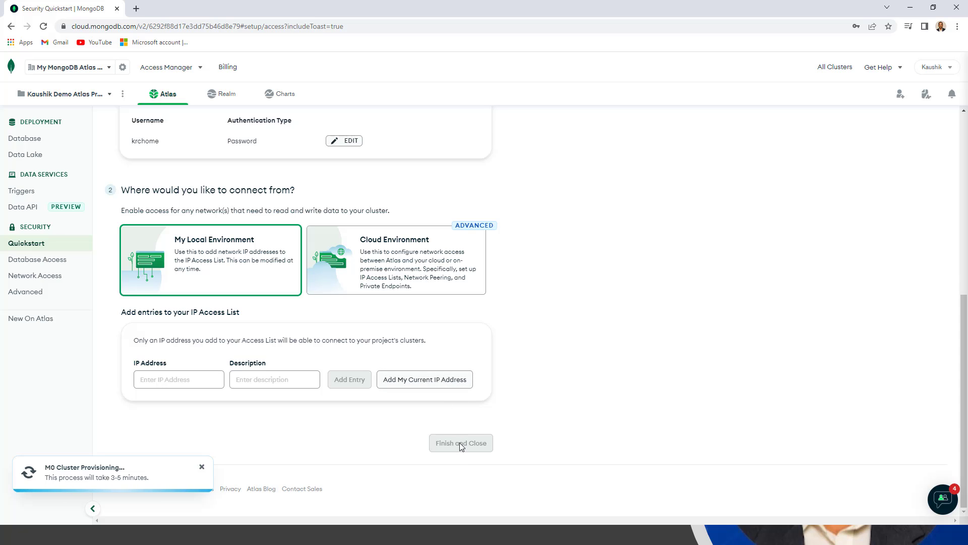
pyautogui.scroll(6, 642, 387)
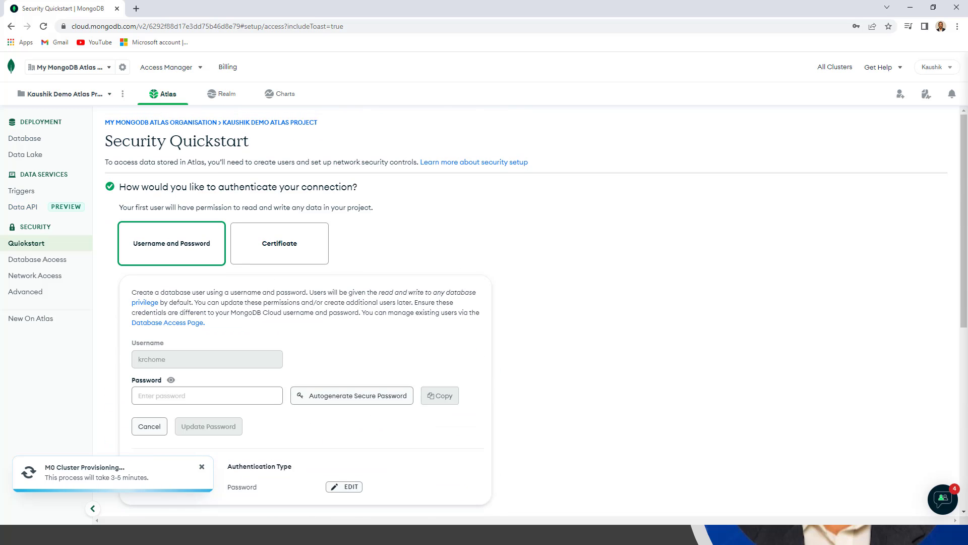
pyautogui.scroll(-6, 215, 249)
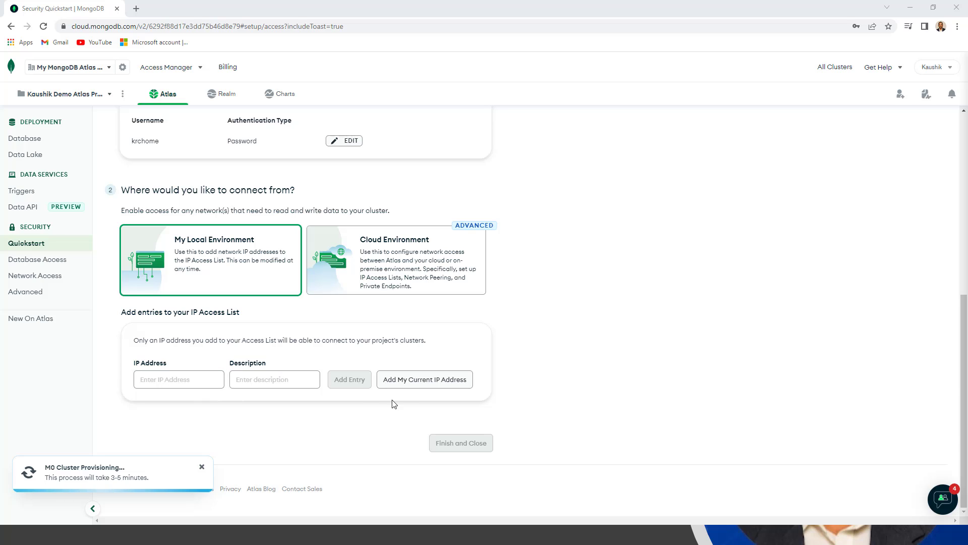
# Step: Add the current IP address to the access list for the local environment, finish the security setup and go to the databases
pyautogui.click(419, 384)
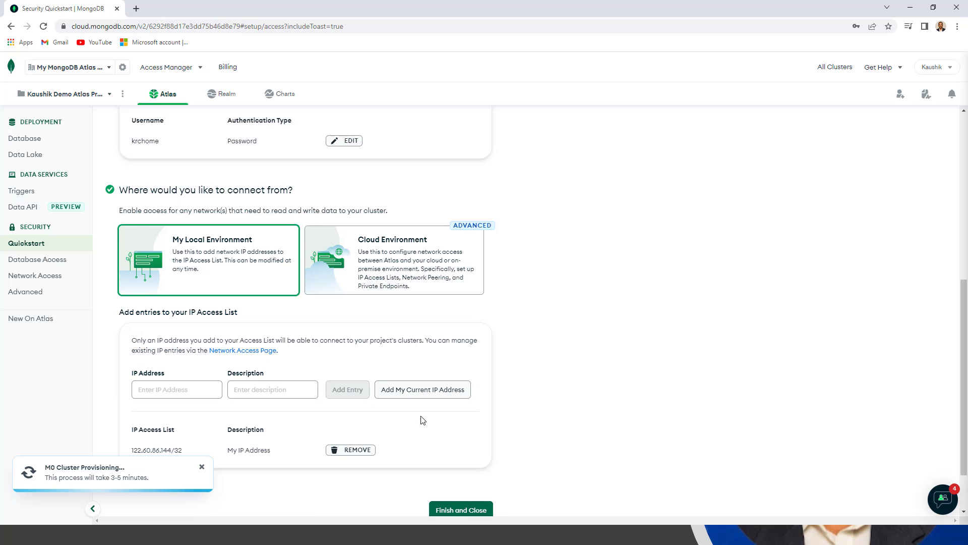
pyautogui.scroll(-2, 535, 395)
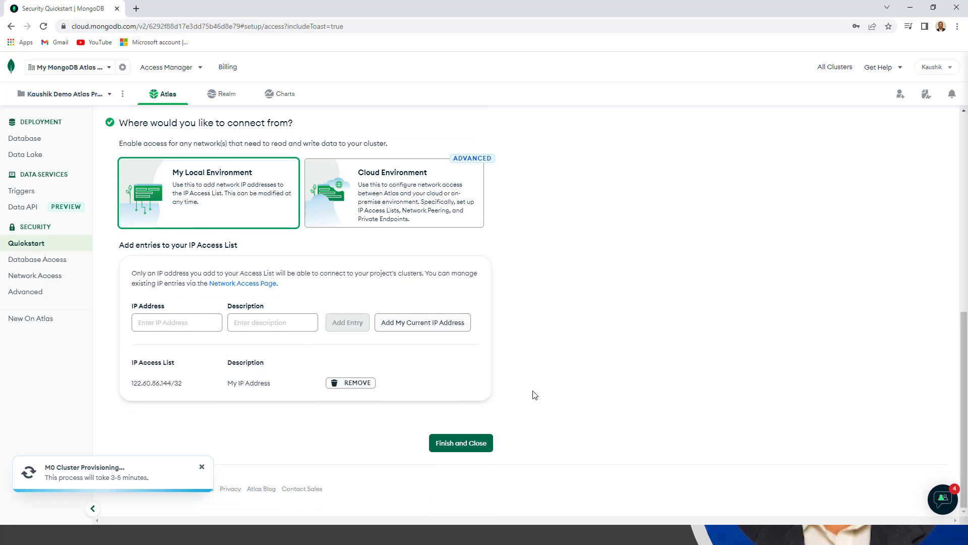
pyautogui.click(467, 446)
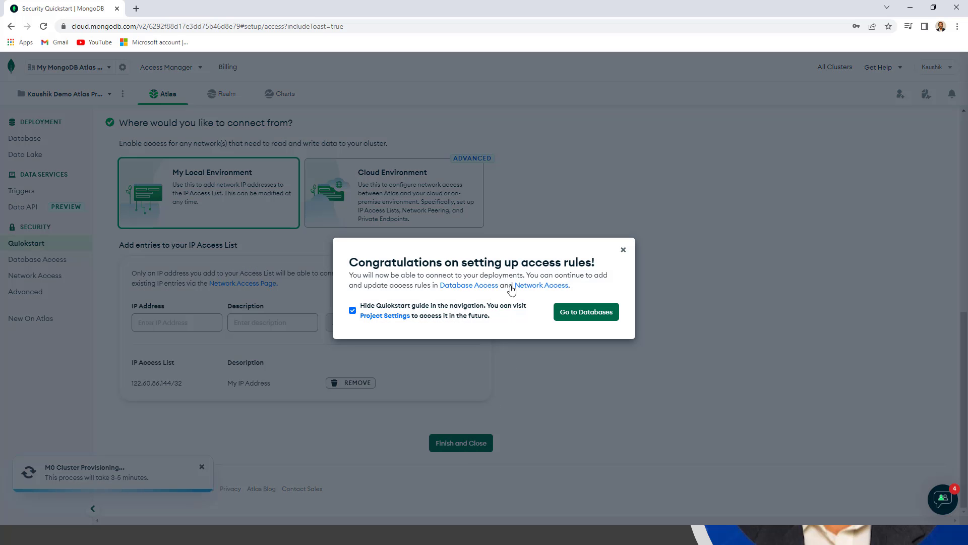
pyautogui.click(595, 313)
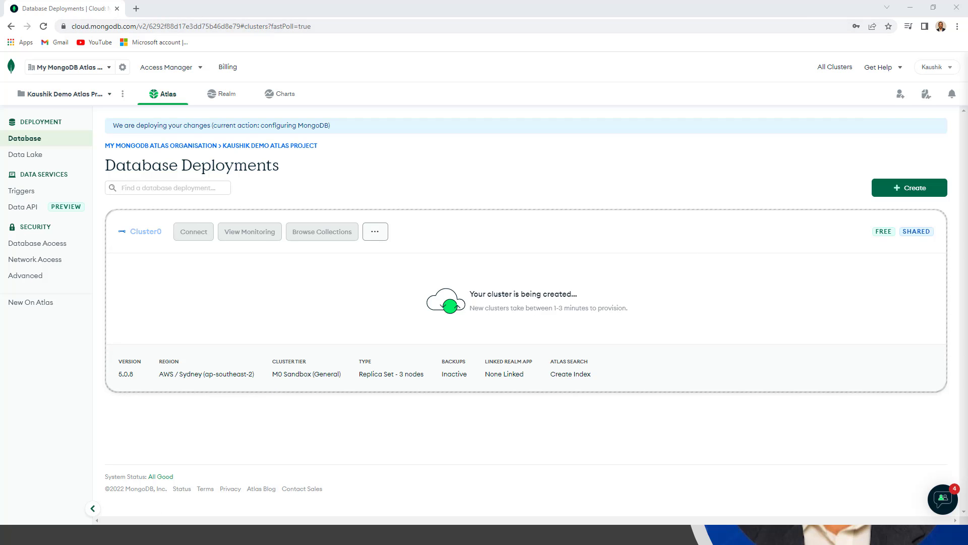
# Step: View the options for creating another cluster and return to the database deployments without creating one
pyautogui.click(911, 191)
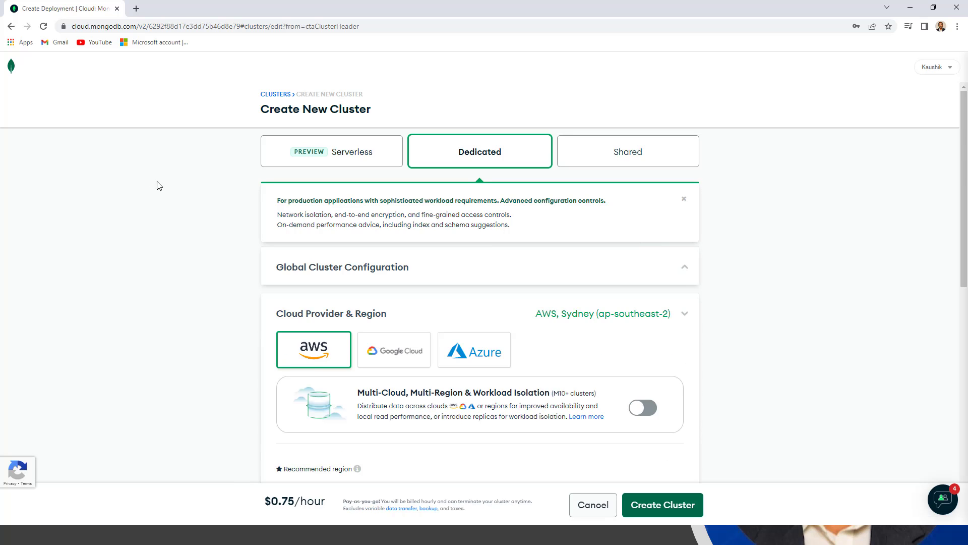
pyautogui.click(11, 27)
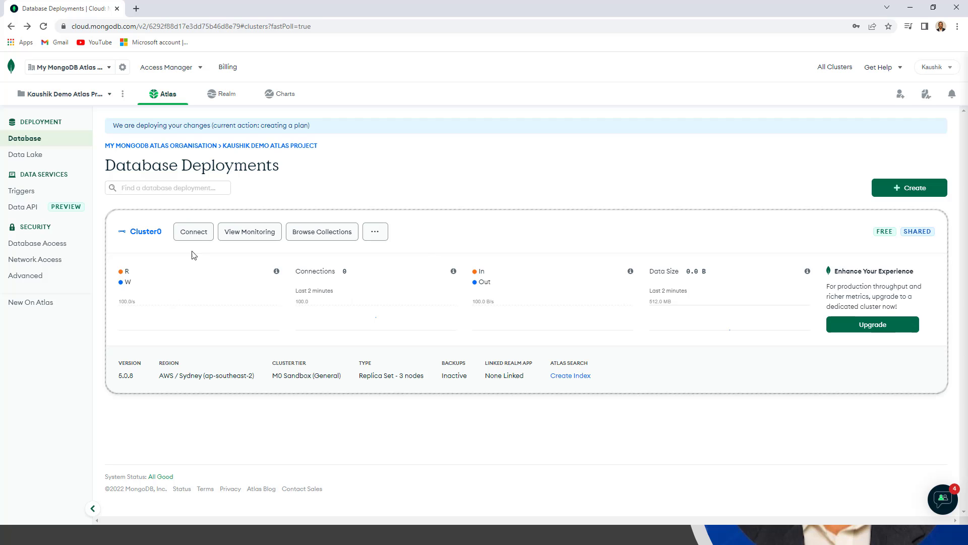
# Step: Choose the MongoDB Shell as the connection method for Cluster0, copy its connection string and close the connection dialog
pyautogui.click(198, 236)
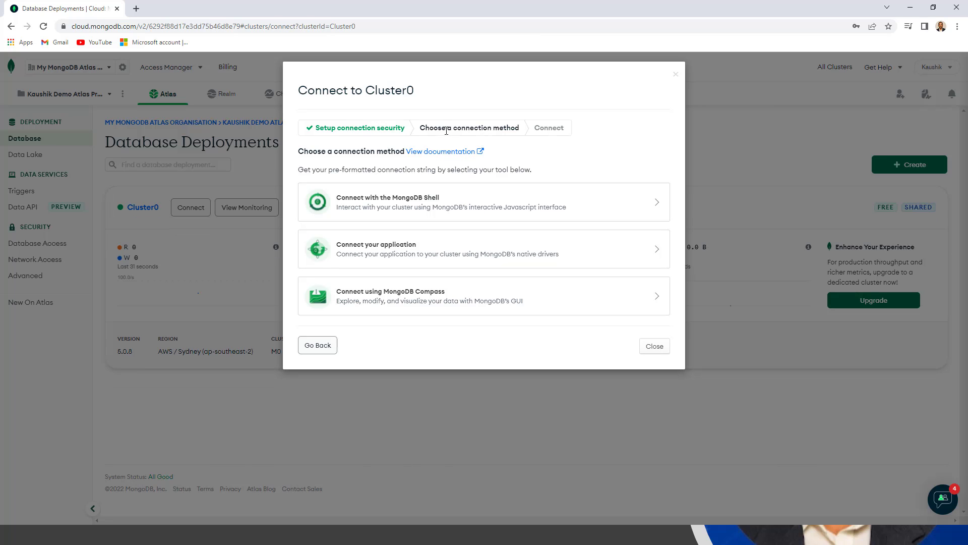
pyautogui.click(433, 213)
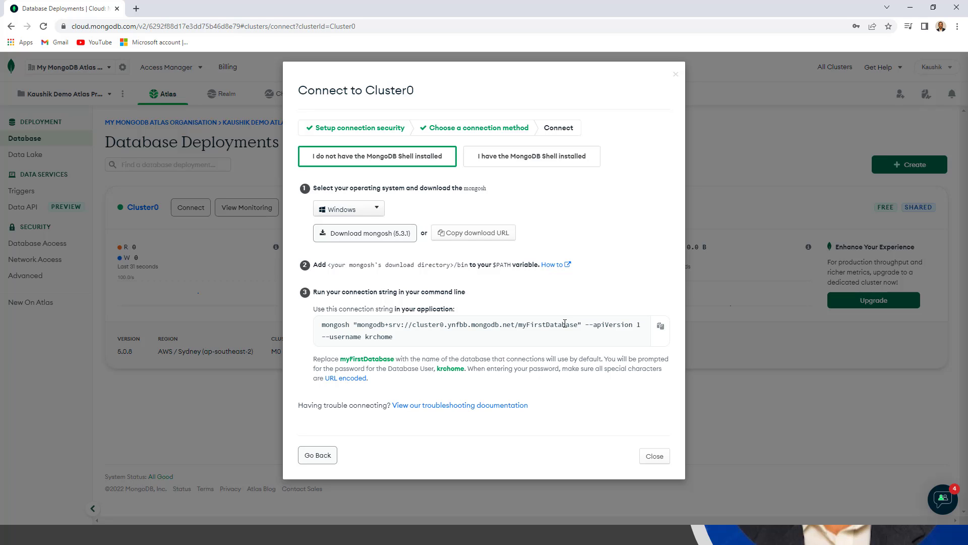
pyautogui.click(660, 326)
pyautogui.click(654, 456)
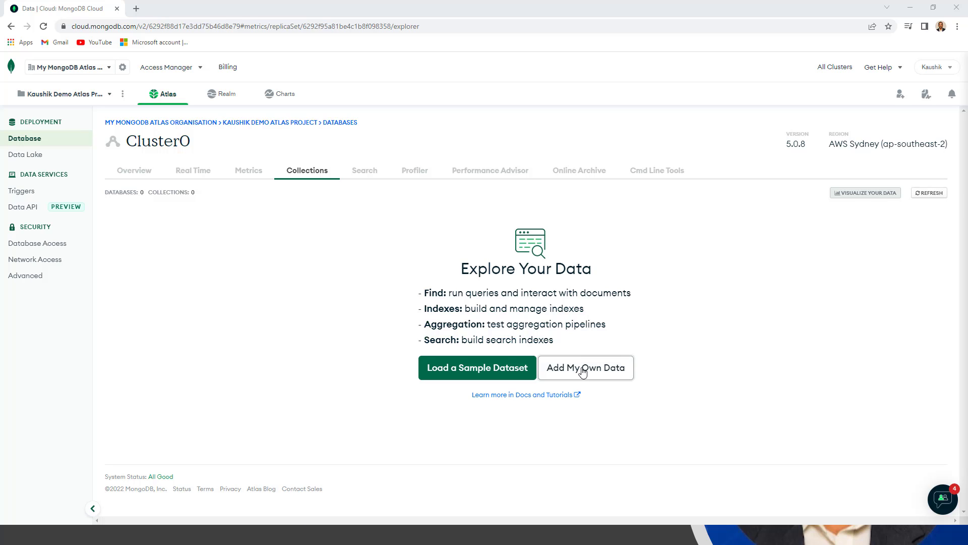
# Step: Load the sample dataset into Cluster0 and look through the sample_airbnb.listingsAndReviews documents and aggregation view
pyautogui.click(493, 372)
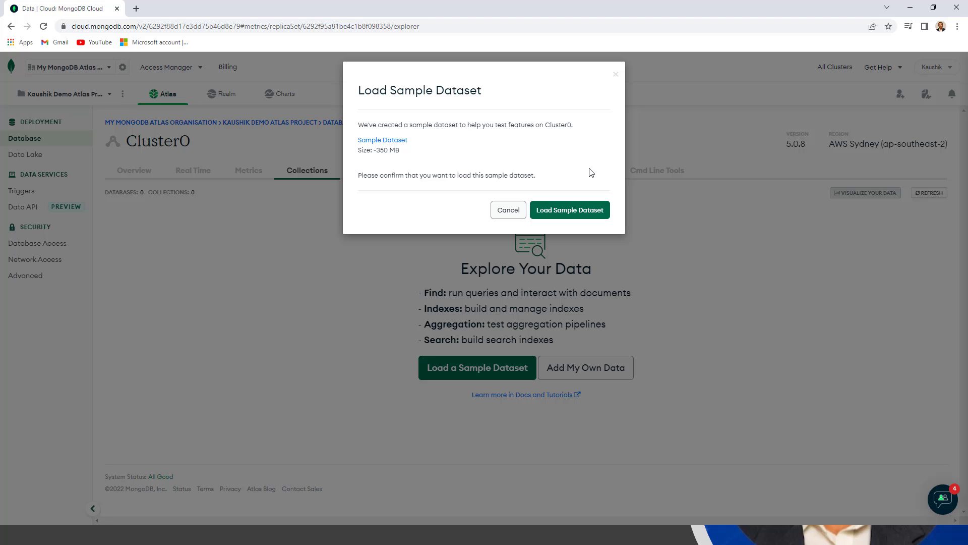
pyautogui.click(584, 212)
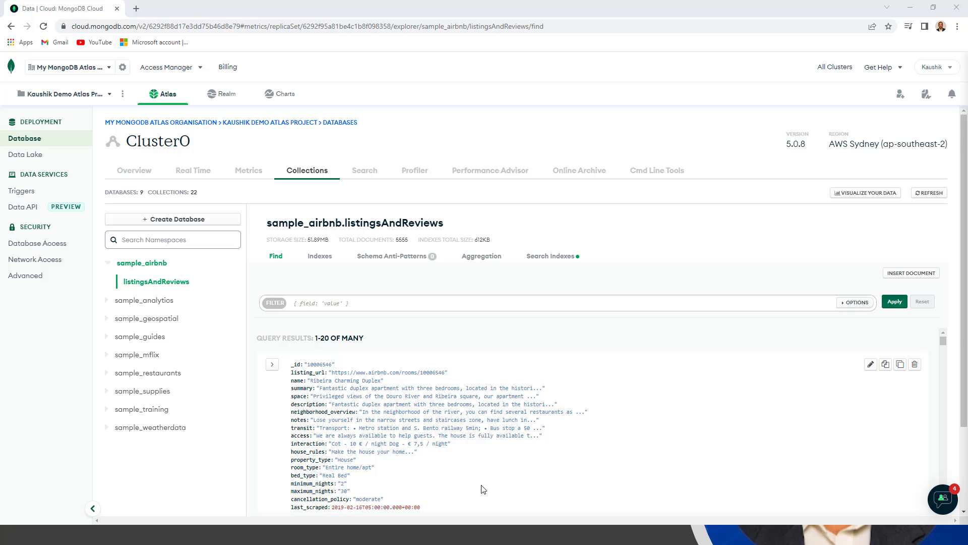
pyautogui.scroll(-2, 481, 490)
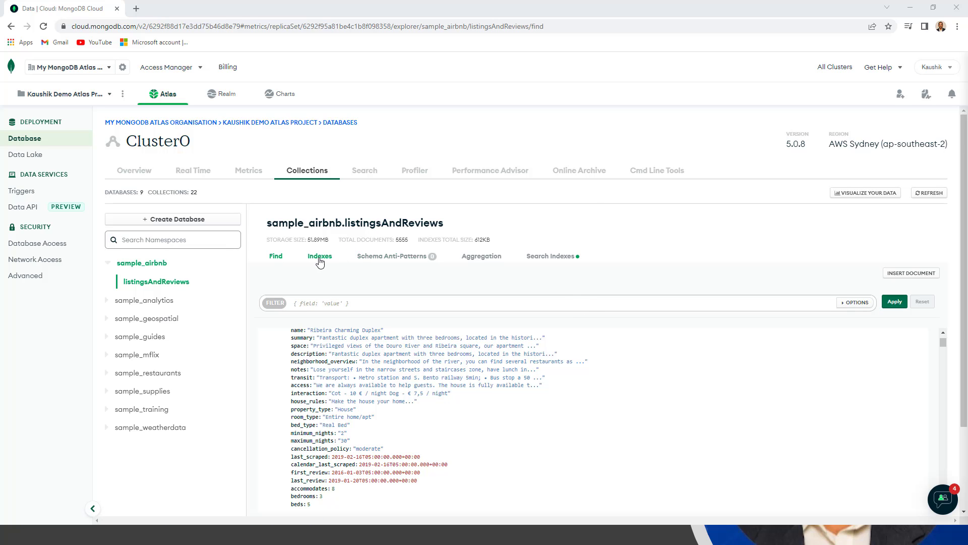
pyautogui.click(489, 256)
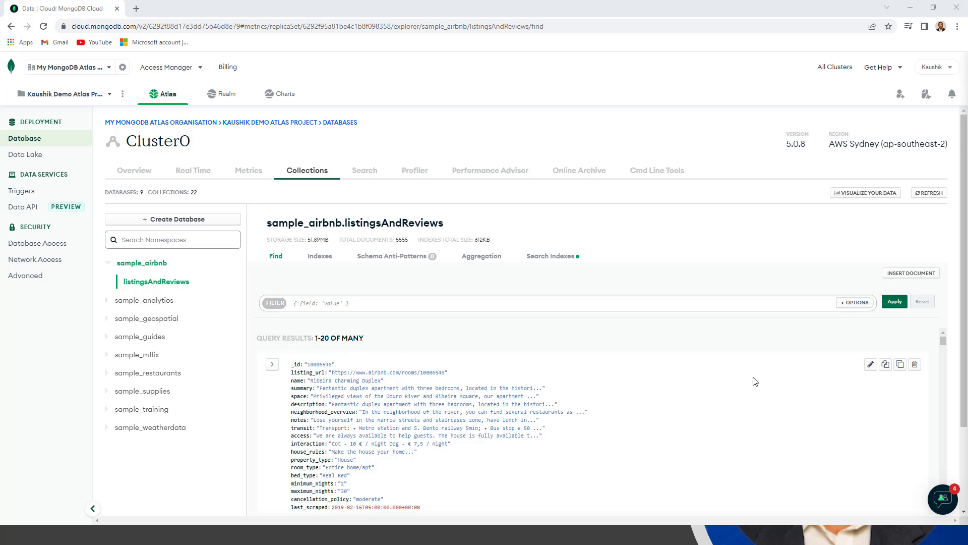
# Step: Expand the hidden fields of the first listingsAndReviews document, read through it and return to the database deployments
pyautogui.scroll(-2, 763, 408)
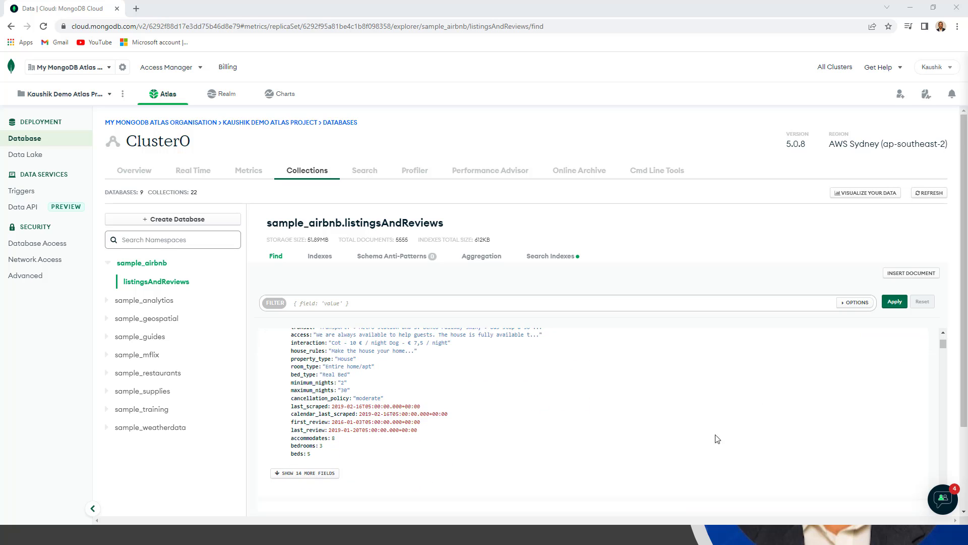
pyautogui.click(289, 477)
pyautogui.scroll(2, 489, 489)
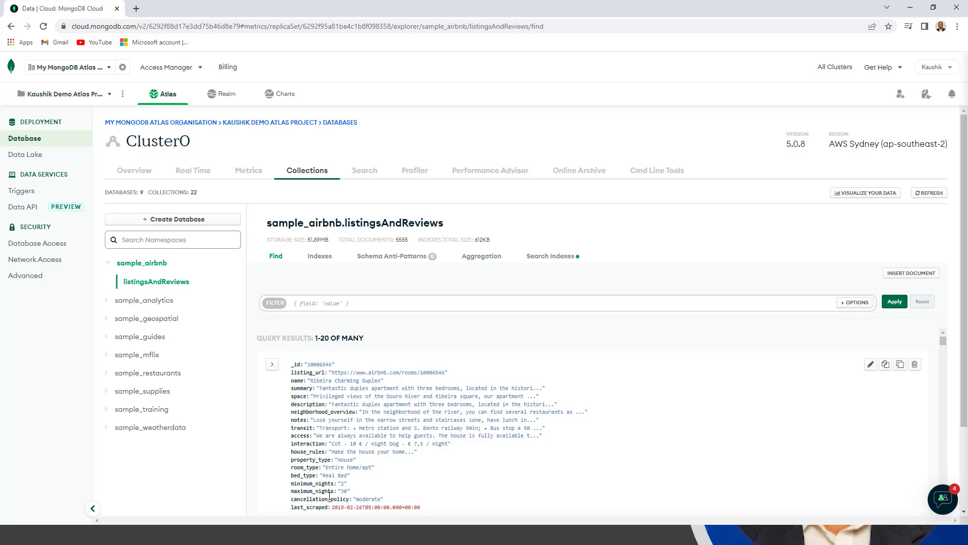
pyautogui.scroll(-1, 328, 497)
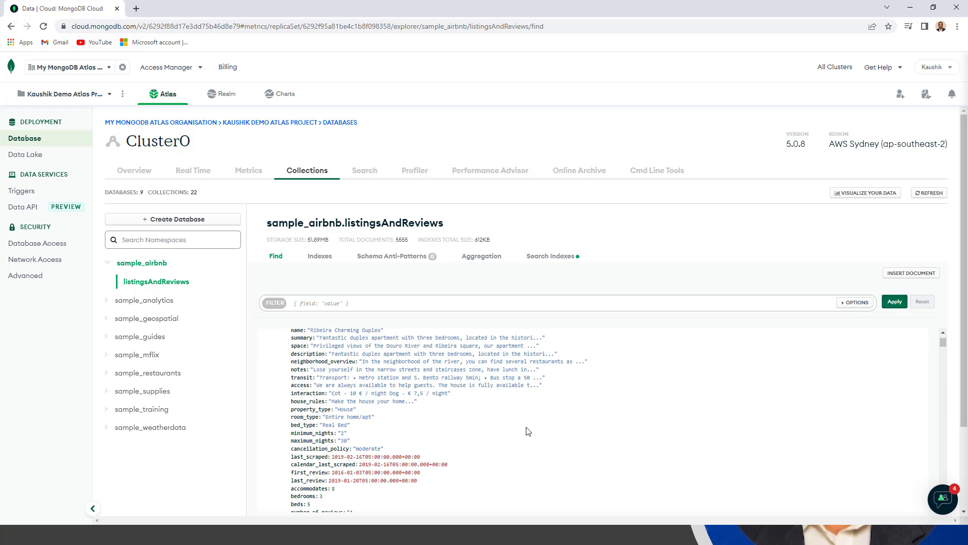
pyautogui.scroll(1, 530, 437)
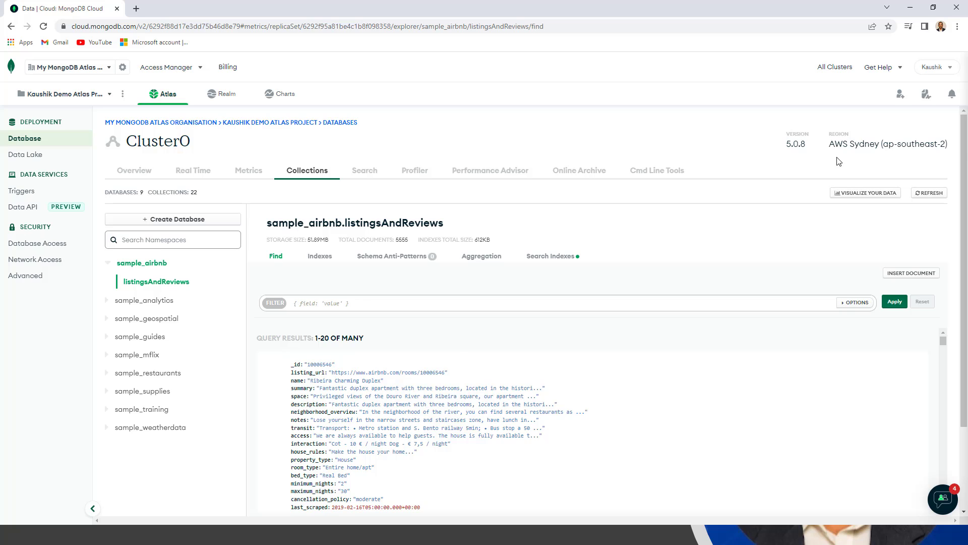
pyautogui.hotkey('alt', 'Left')
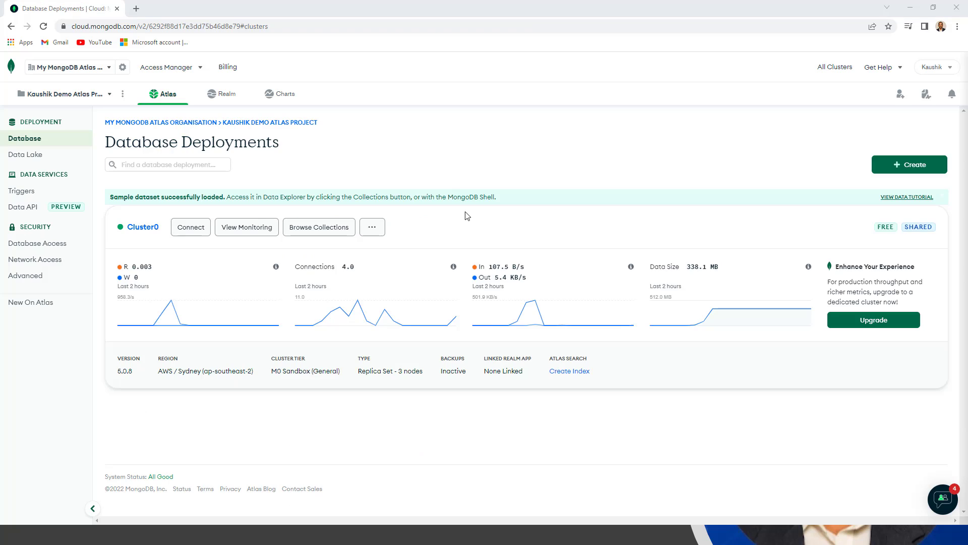
# Step: Create a database named Employee with a collection named Employees in Cluster0, and open the new collection
pyautogui.click(312, 228)
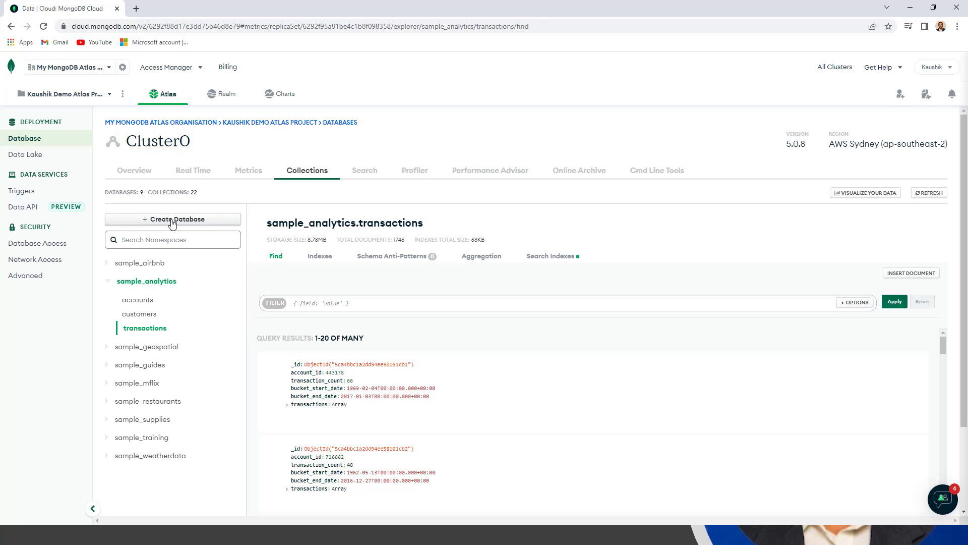
pyautogui.click(172, 220)
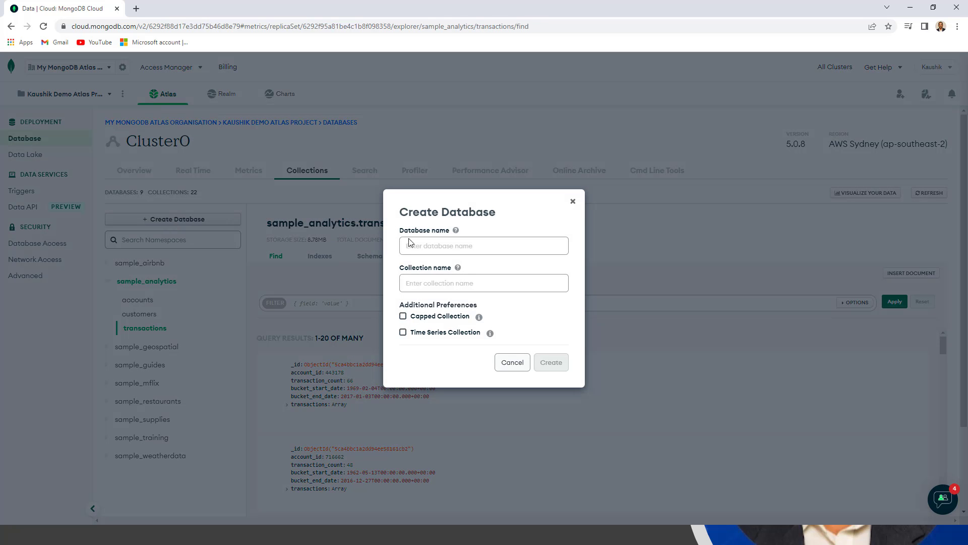
pyautogui.click(457, 249)
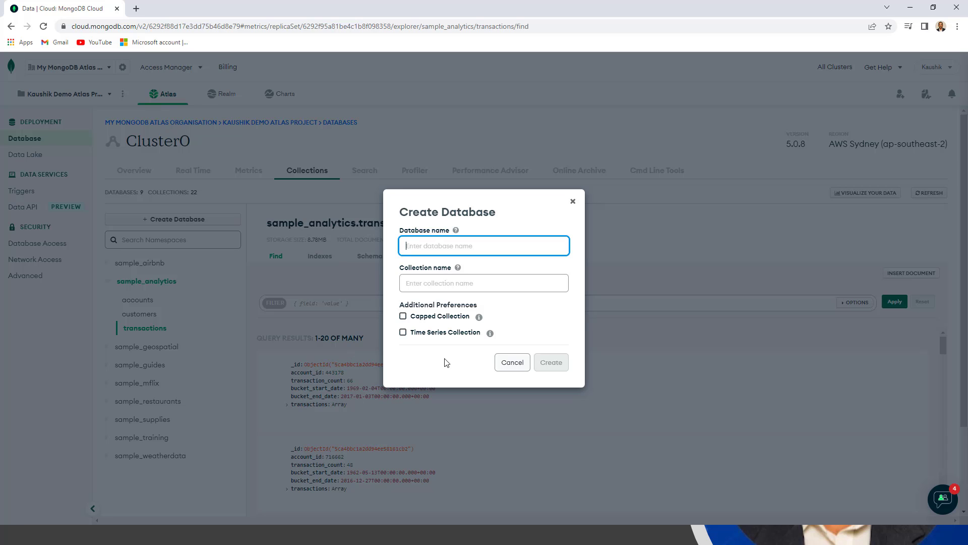
pyautogui.write('Employee')
pyautogui.click(468, 285)
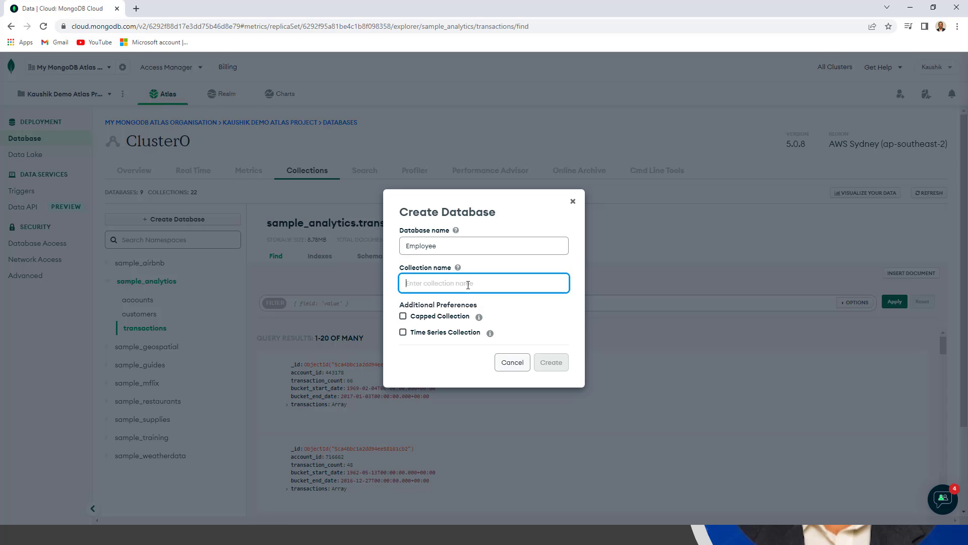
pyautogui.write('E')
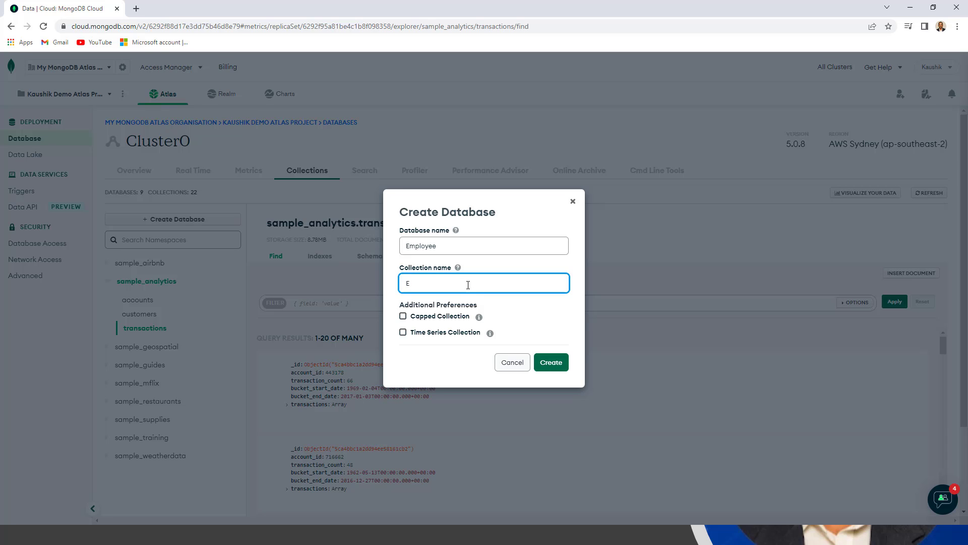
pyautogui.write('mployees')
pyautogui.click(550, 367)
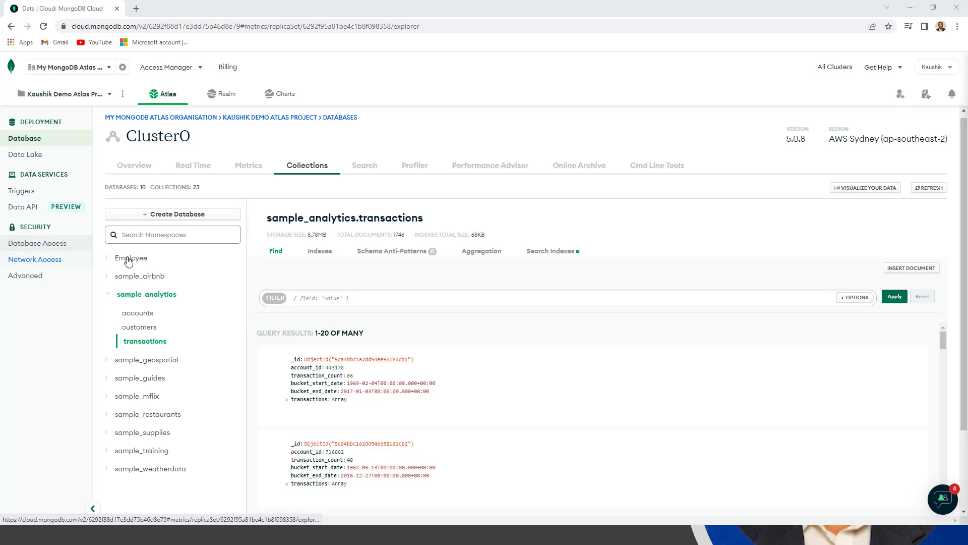
pyautogui.click(131, 259)
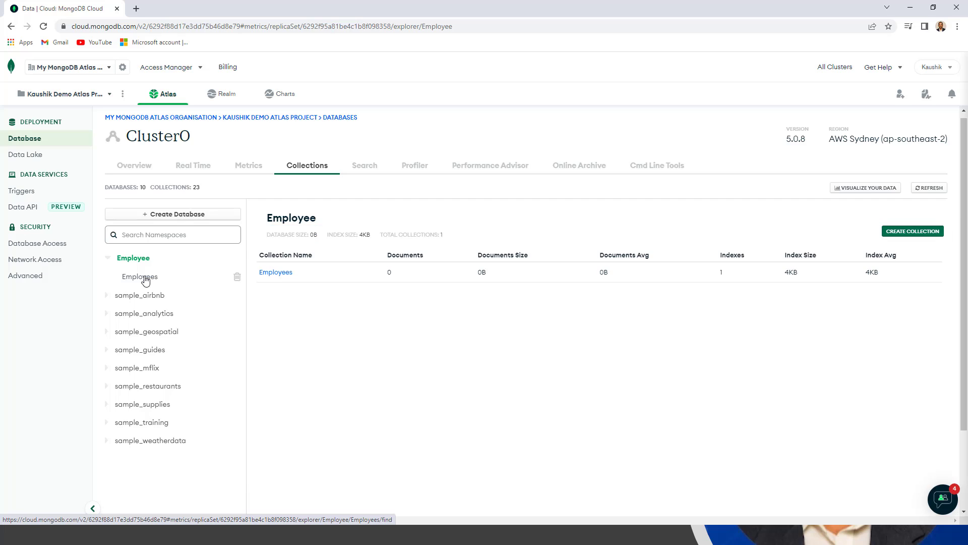
pyautogui.click(284, 276)
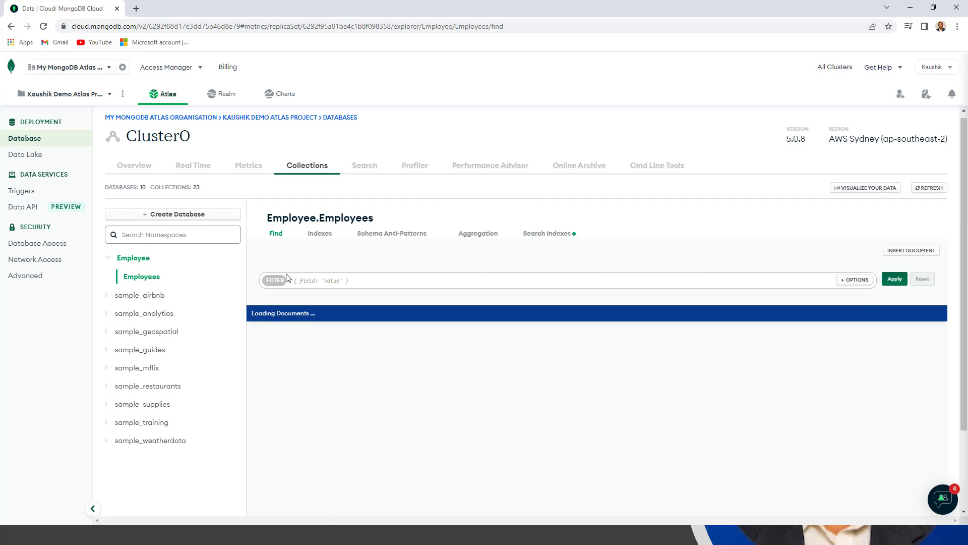